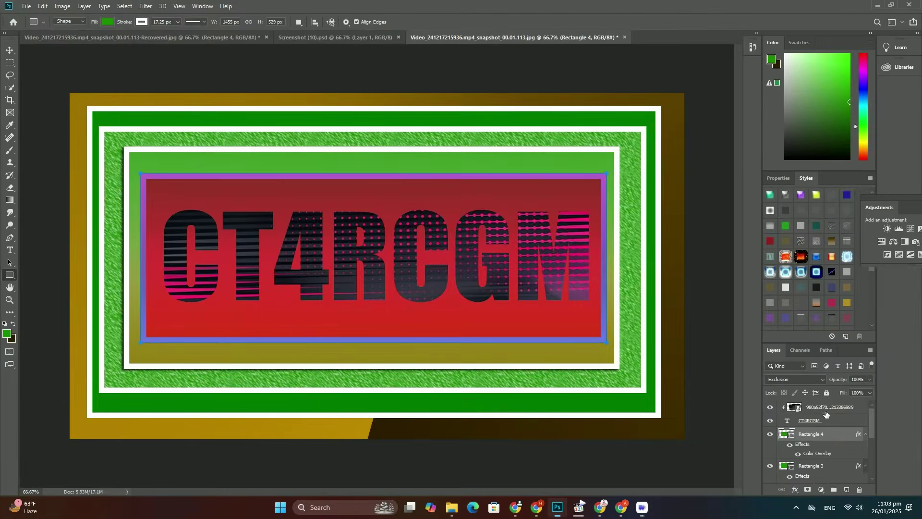
# Delete the old text and rectangle layers, then refill the Background with a green angle gradient.
pyautogui.click(825, 411)
pyautogui.press('Delete')
pyautogui.press('Delete')
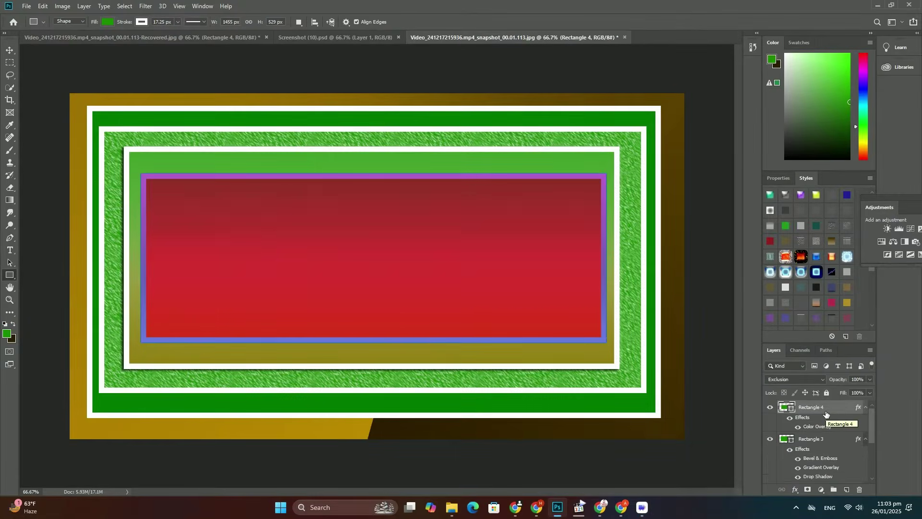
pyautogui.press('Delete')
pyautogui.press('Delete')
pyautogui.press('Delete')
pyautogui.press('Delete')
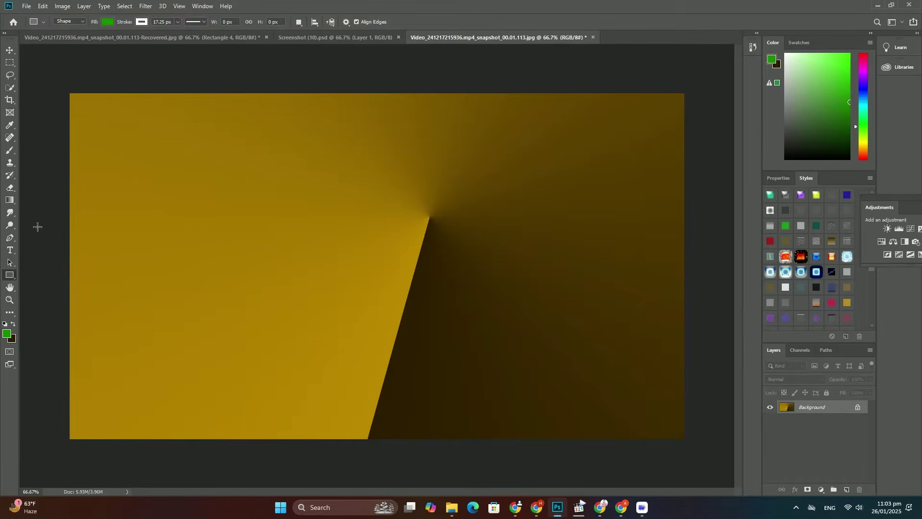
pyautogui.click(10, 201)
pyautogui.moveTo(295, 251)
pyautogui.mouseDown()
pyautogui.moveTo(419, 247)
pyautogui.moveTo(232, 313)
pyautogui.mouseUp()
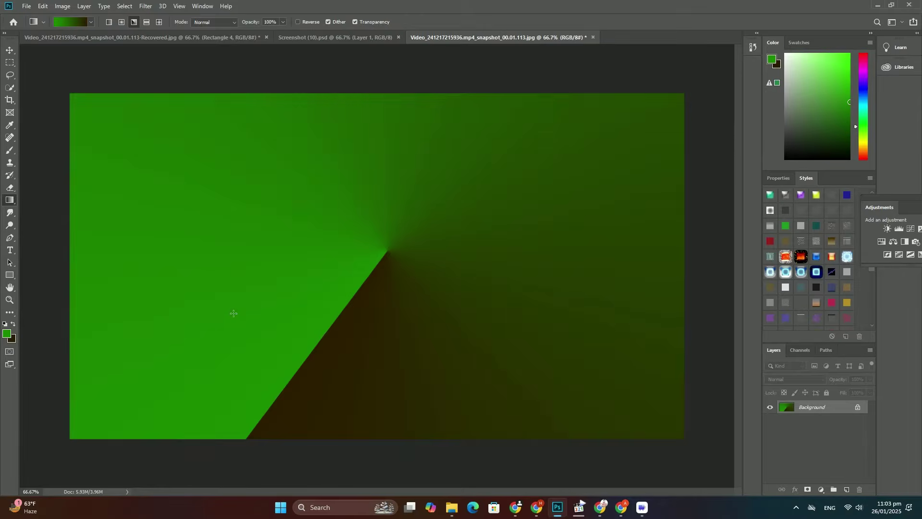
# Add dark navy Impact text 'MXFDXH', scaled up hugely and centred on the canvas.
pyautogui.click(10, 250)
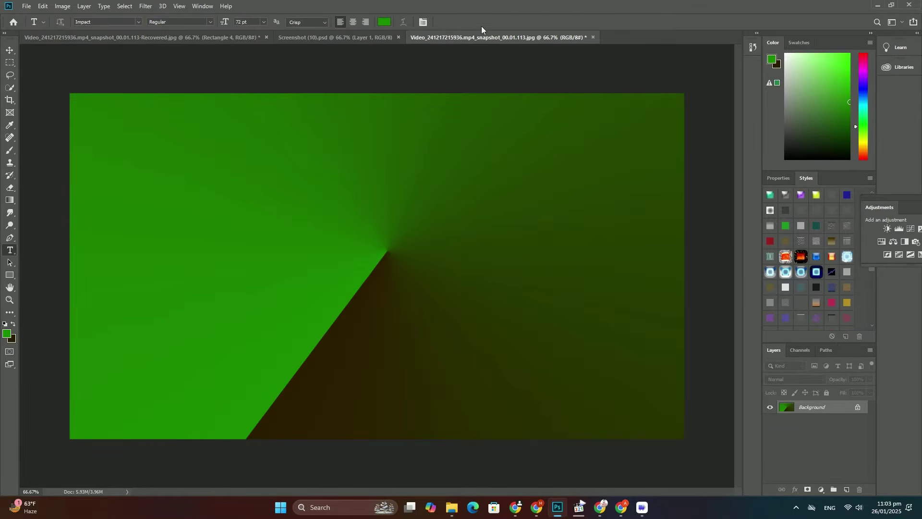
pyautogui.click(383, 27)
pyautogui.moveTo(413, 229); pyautogui.dragTo(412, 225)
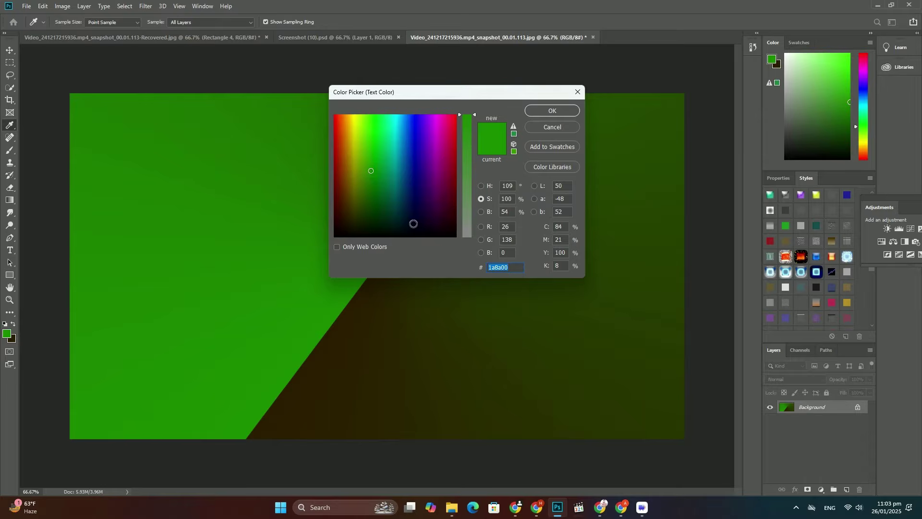
pyautogui.click(541, 109)
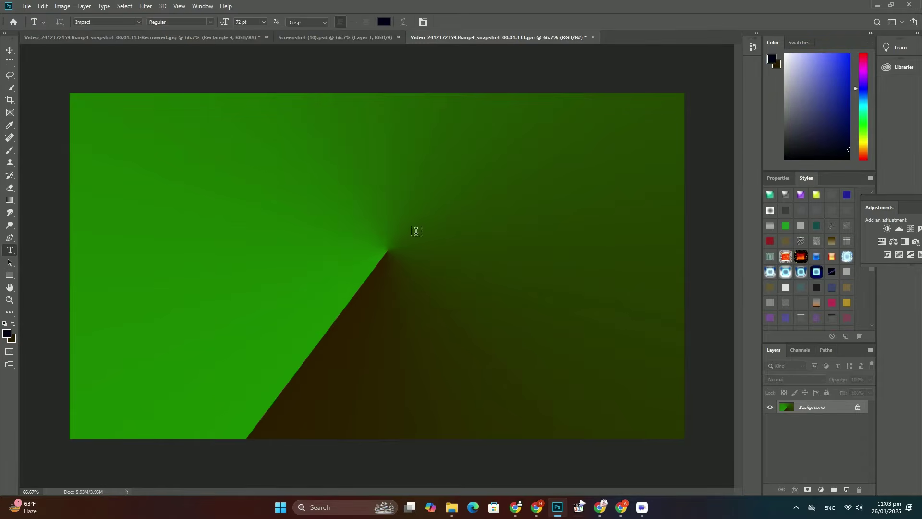
pyautogui.click(382, 265)
pyautogui.write('MXF')
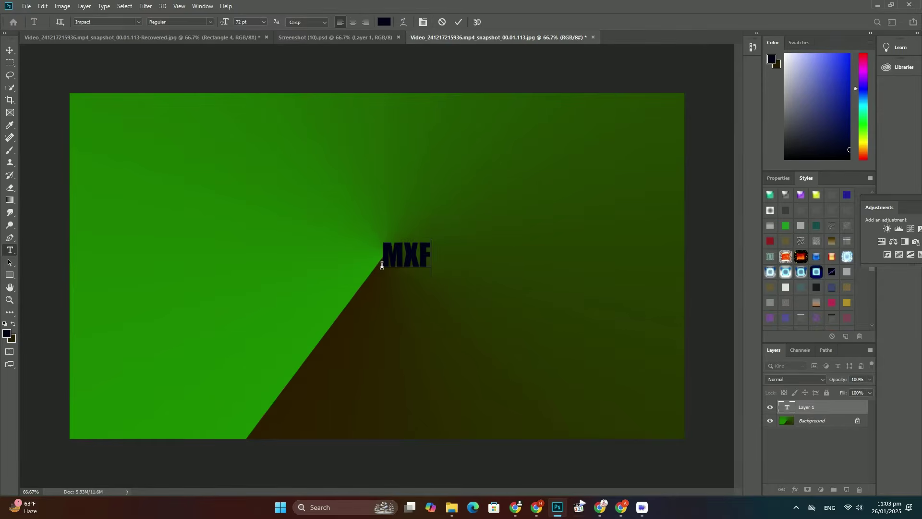
pyautogui.write('DXH')
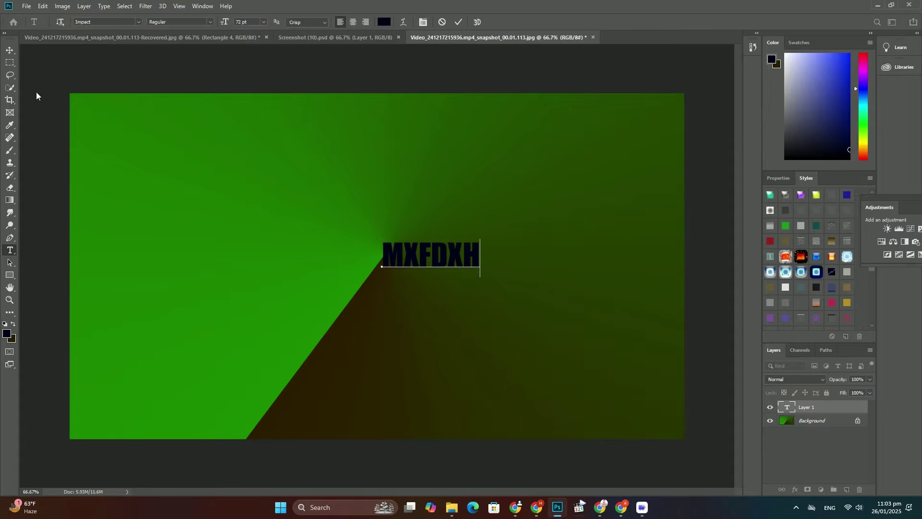
pyautogui.click(10, 50)
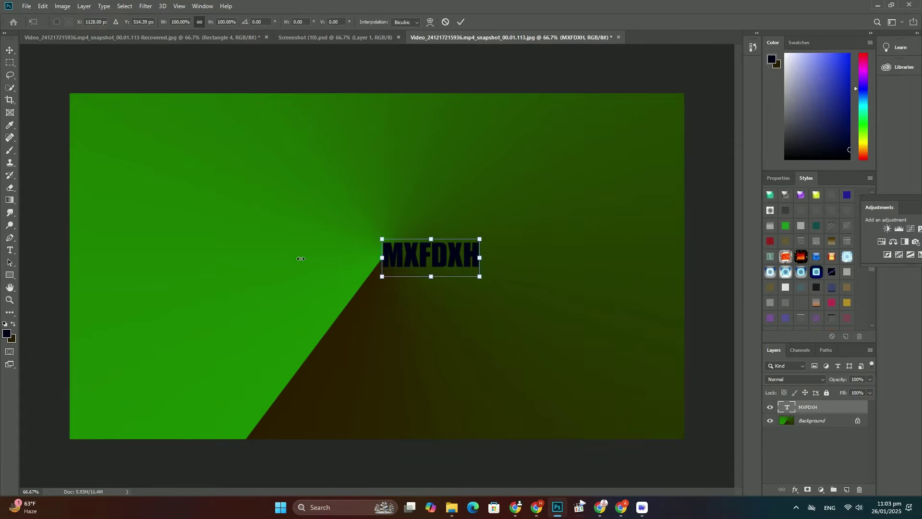
pyautogui.moveTo(383, 253); pyautogui.dragTo(77, 257)
pyautogui.moveTo(329, 242)
pyautogui.mouseDown()
pyautogui.moveTo(451, 274)
pyautogui.moveTo(384, 258)
pyautogui.mouseUp()
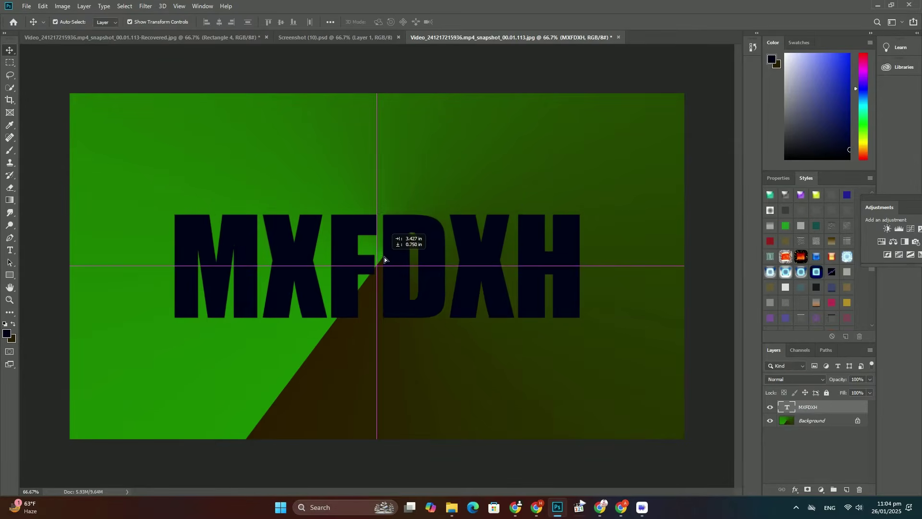
# Place the striped photo over the text as an embedded image.
pyautogui.click(32, 7)
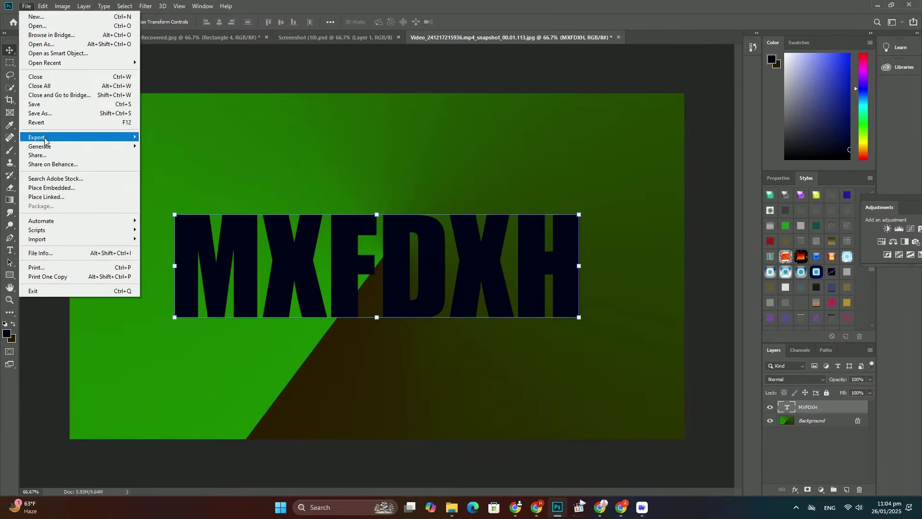
pyautogui.click(47, 188)
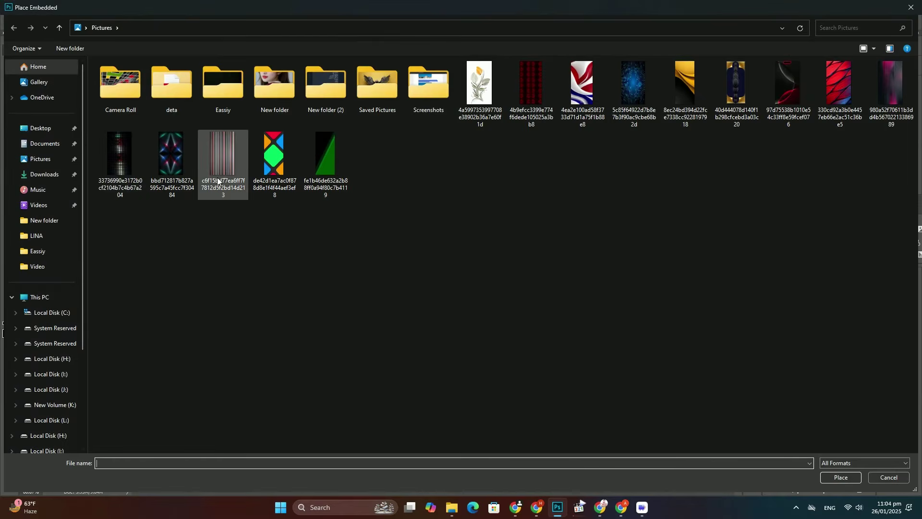
pyautogui.doubleClick(199, 147)
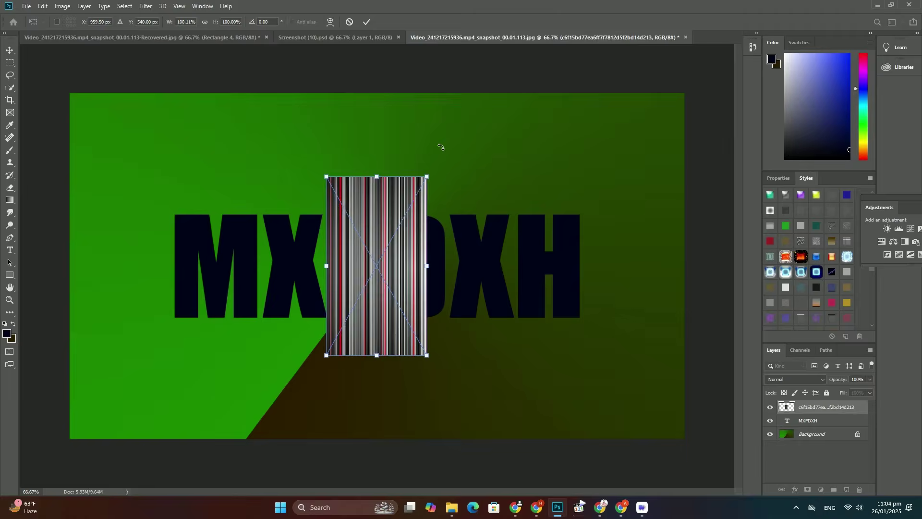
# Rotate the striped photo 90° to horizontal and enlarge it across the word.
pyautogui.moveTo(440, 146); pyautogui.dragTo(493, 309)
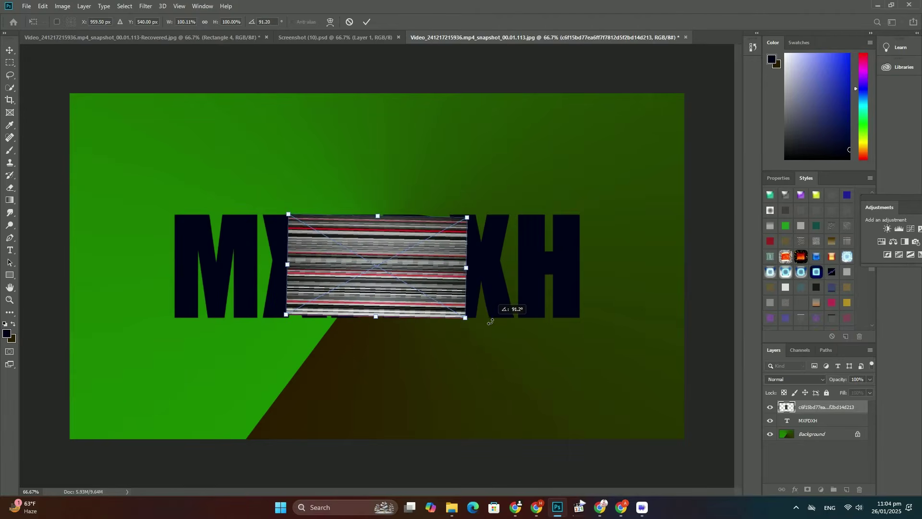
pyautogui.moveTo(467, 264); pyautogui.dragTo(697, 272)
pyautogui.moveTo(577, 270); pyautogui.dragTo(417, 271)
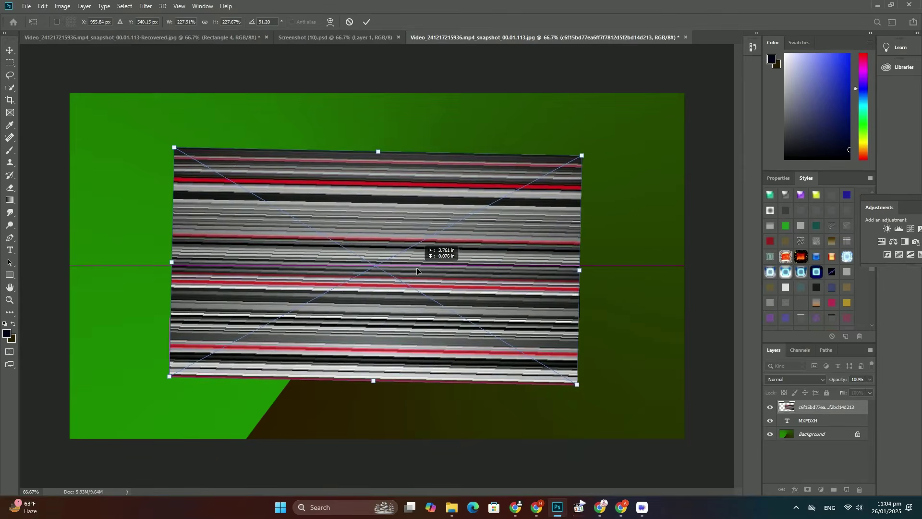
pyautogui.press('Return')
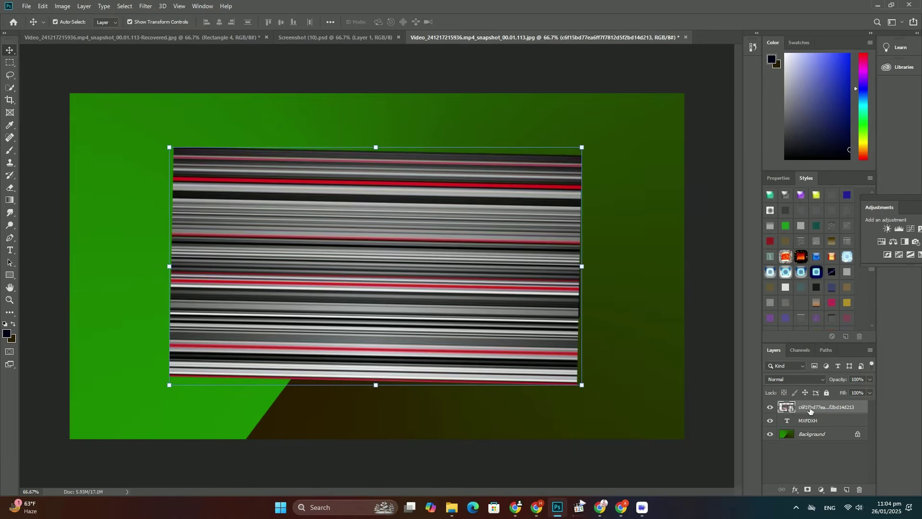
# Stretch the photo slightly larger and clip it to the MXFDXH text layer.
pyautogui.moveTo(582, 267); pyautogui.dragTo(593, 266)
pyautogui.press('Return')
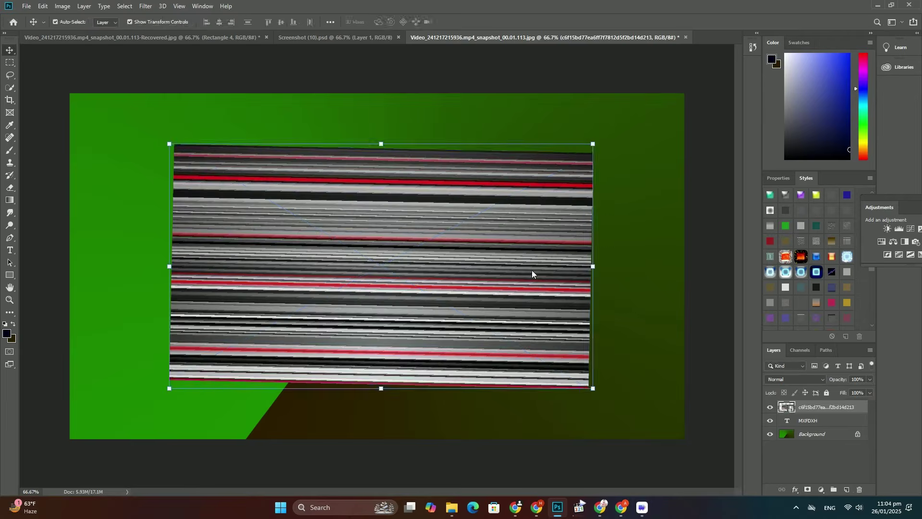
pyautogui.rightClick(815, 411)
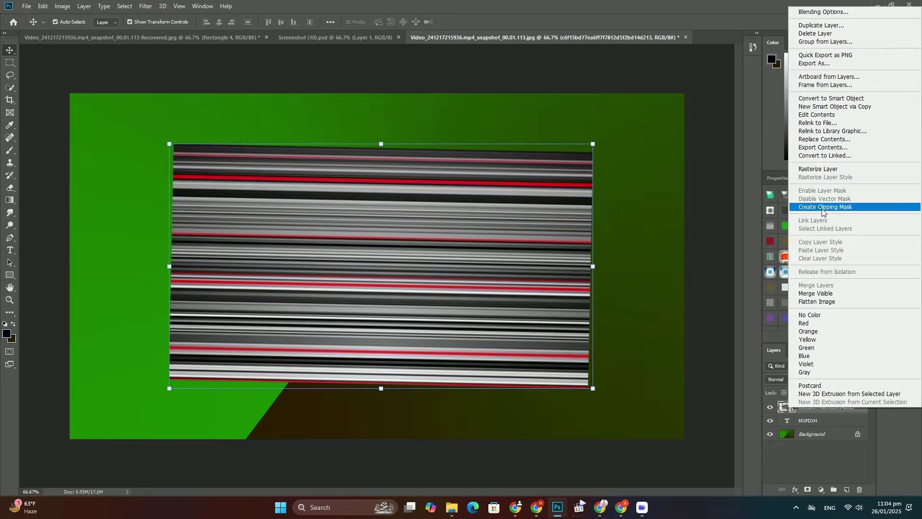
pyautogui.click(836, 207)
# Above the Background, draw a large rectangle over most of the canvas with a textured pattern style.
pyautogui.click(807, 435)
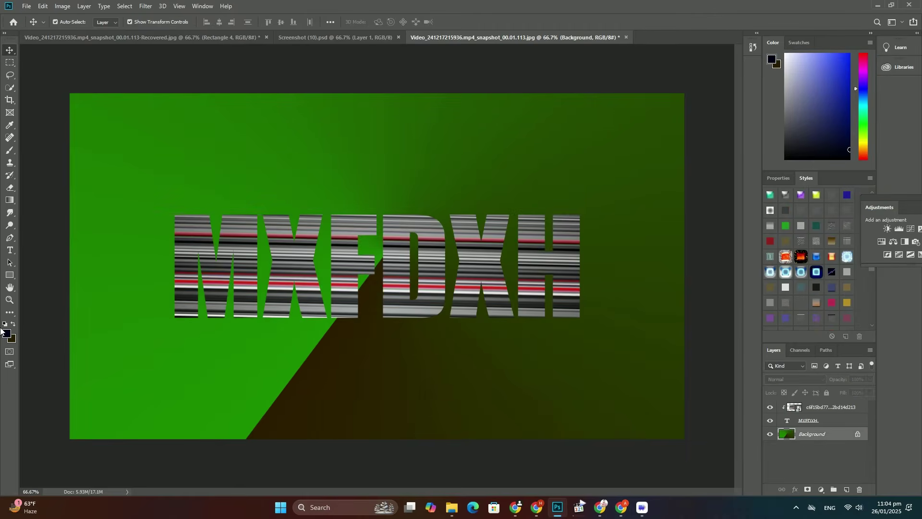
pyautogui.click(11, 274)
pyautogui.moveTo(92, 116); pyautogui.dragTo(658, 417)
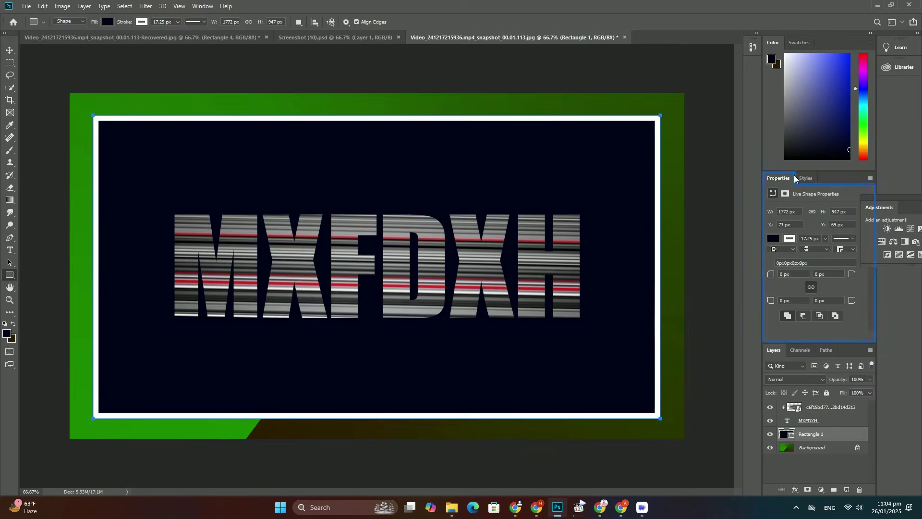
pyautogui.click(804, 177)
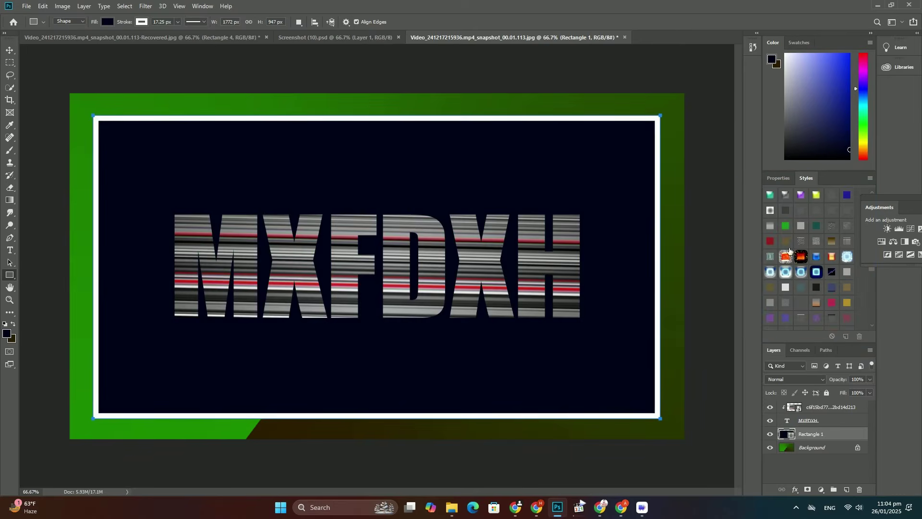
pyautogui.click(814, 241)
# Draw a smaller rectangle inside it with the same textured pattern style.
pyautogui.moveTo(127, 153)
pyautogui.mouseDown()
pyautogui.moveTo(359, 346)
pyautogui.moveTo(611, 372)
pyautogui.mouseUp()
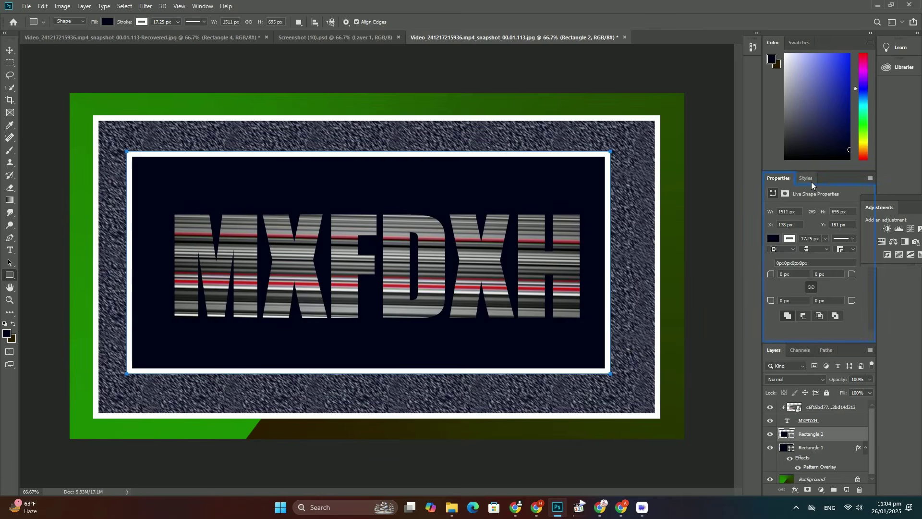
pyautogui.click(805, 177)
pyautogui.click(816, 238)
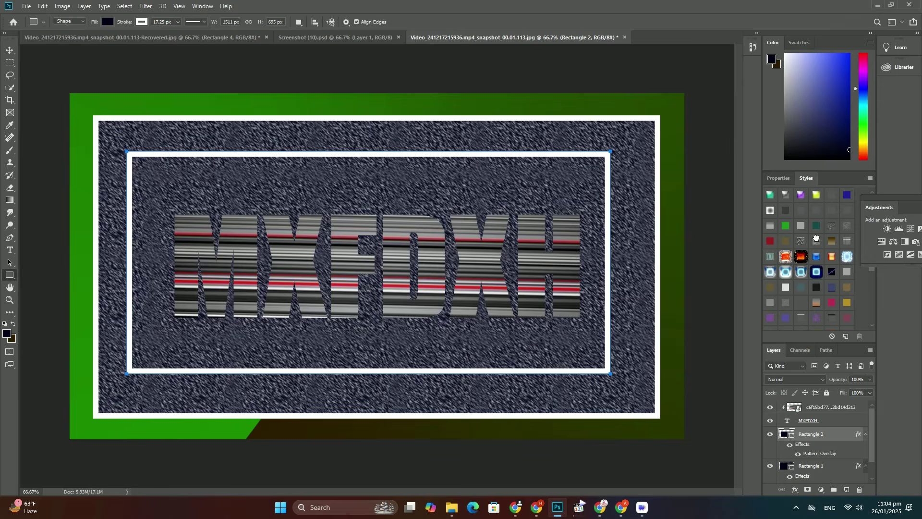
# Make the inner rectangle light grey and draw a navy, white-outlined rectangle inside it.
pyautogui.click(784, 288)
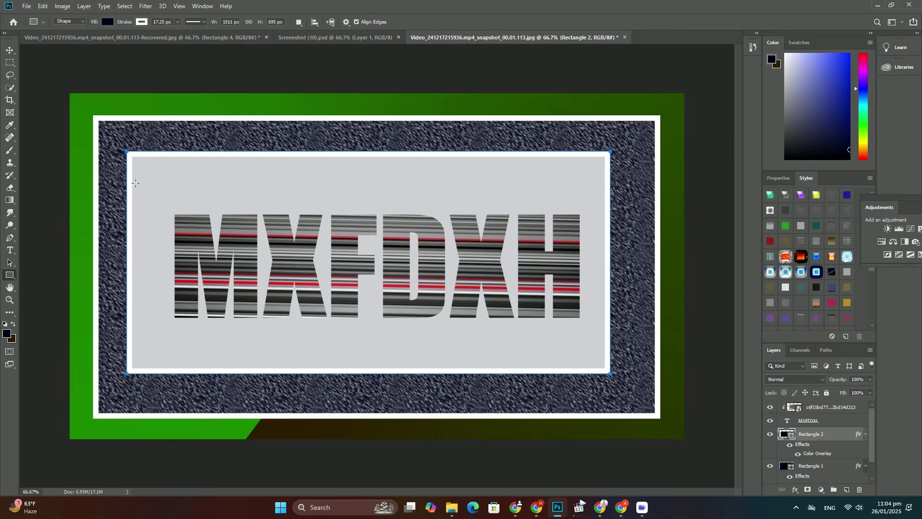
pyautogui.moveTo(141, 175); pyautogui.dragTo(593, 347)
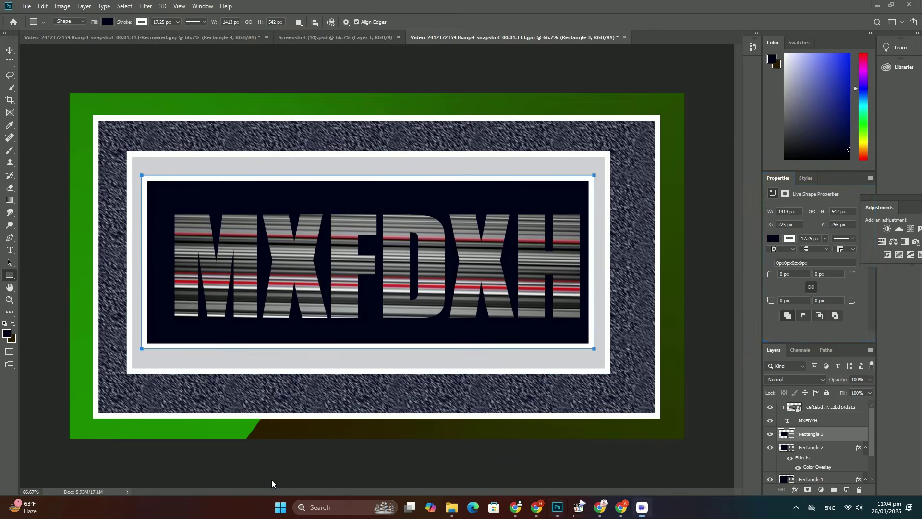